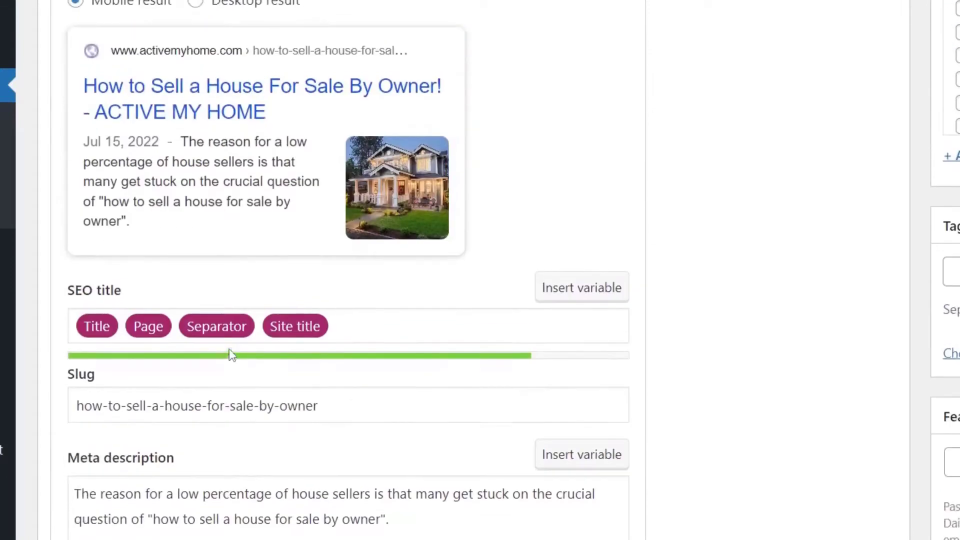
- Review the focus keyphrase and Google preview of the post, and expand its SEO analysis
scroll(110, 52, "up", 1)
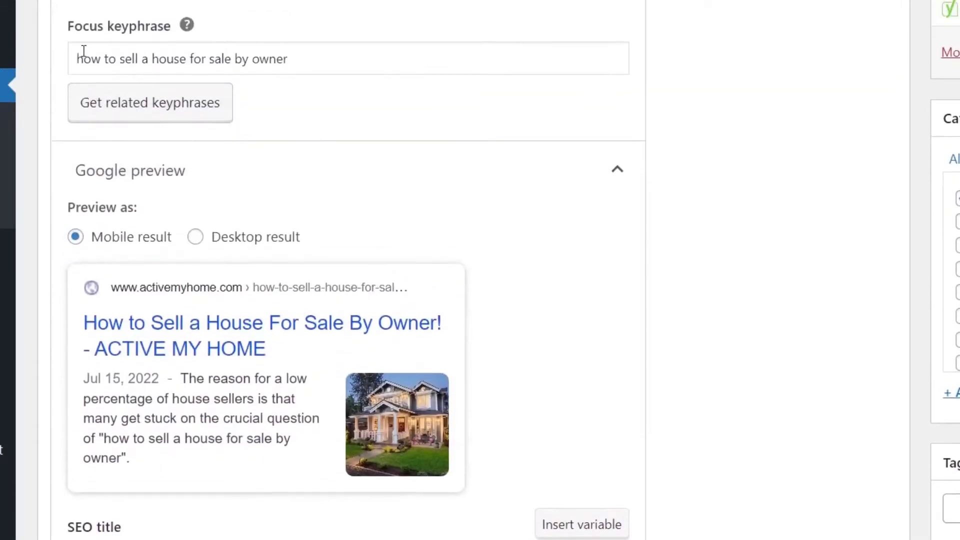
left_click_drag(69, 40, 181, 24)
left_click(730, 192)
scroll(733, 194, "down", 5)
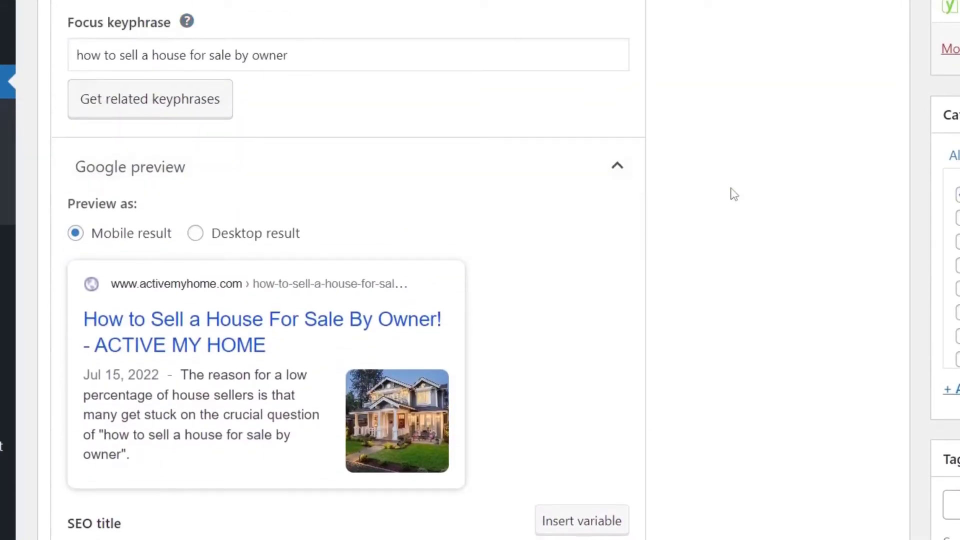
scroll(732, 197, "down", 4)
left_click(140, 309)
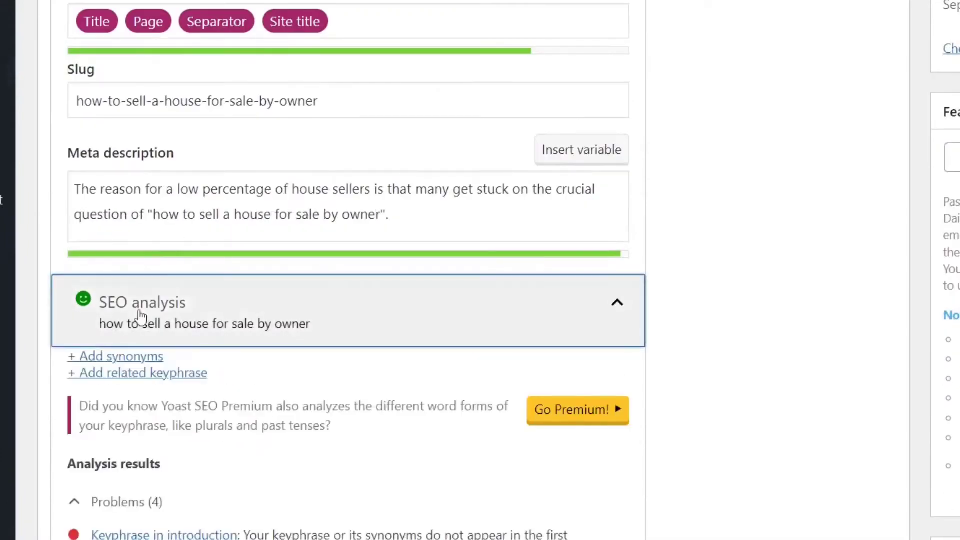
- Examine the problems, improvements and good results listed in the SEO analysis, glancing at the article's body text
scroll(140, 316, "down", 3)
scroll(140, 316, "down", 9)
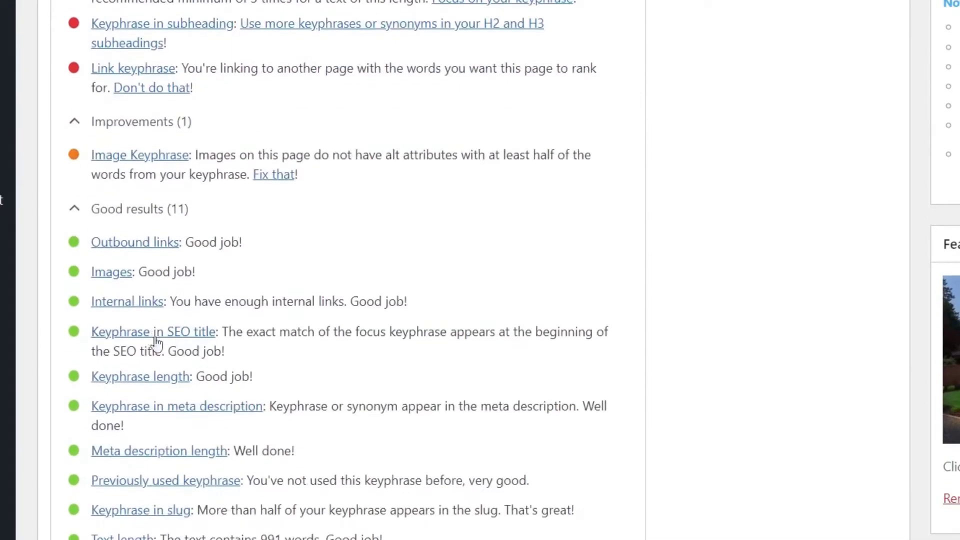
scroll(170, 438, "down", 1)
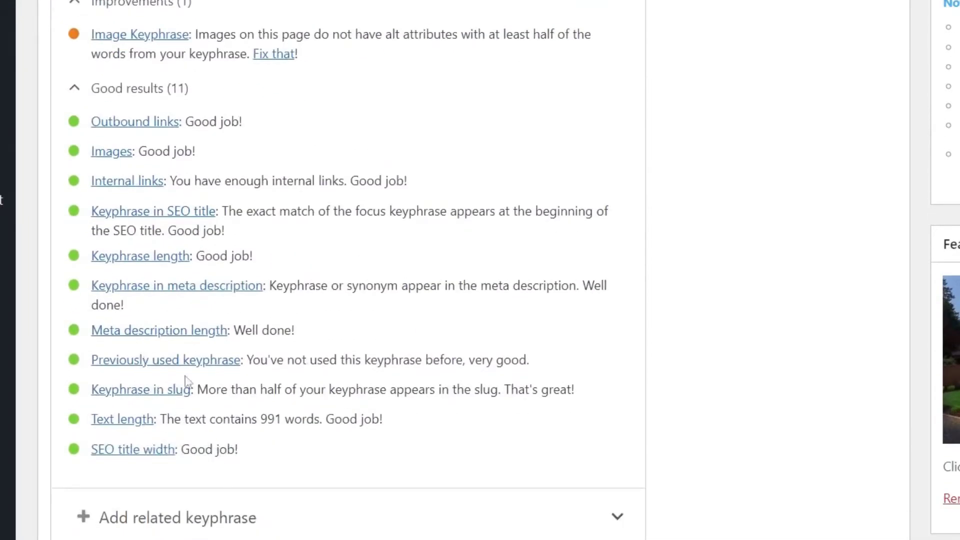
left_click_drag(246, 464, 88, 261)
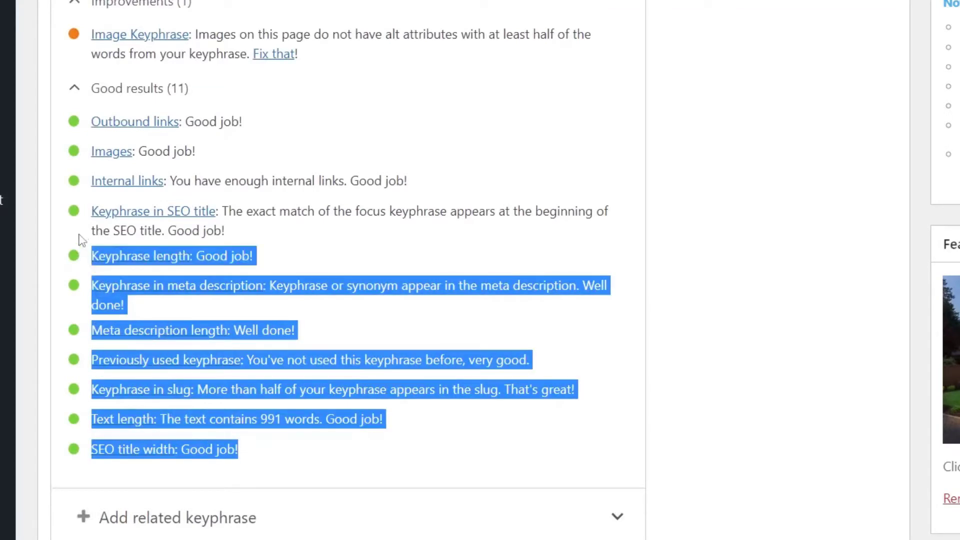
scroll(80, 239, "up", 5)
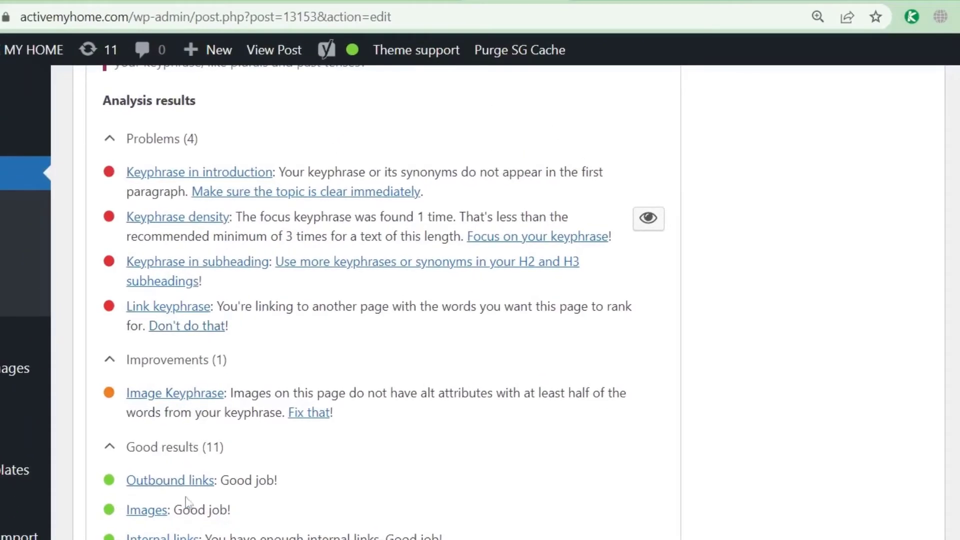
scroll(306, 364, "up", 1)
mouse_move(358, 64)
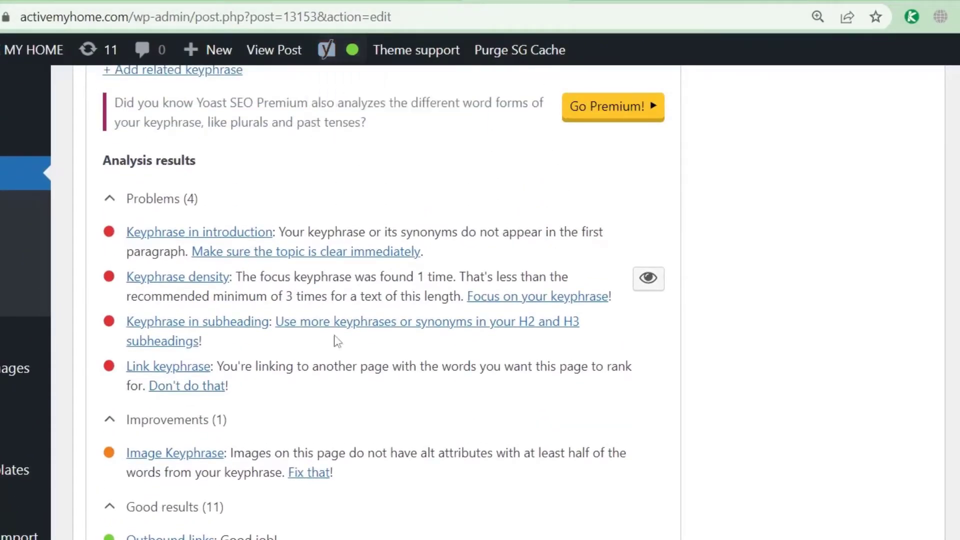
scroll(313, 355, "down", 4)
left_click(332, 393)
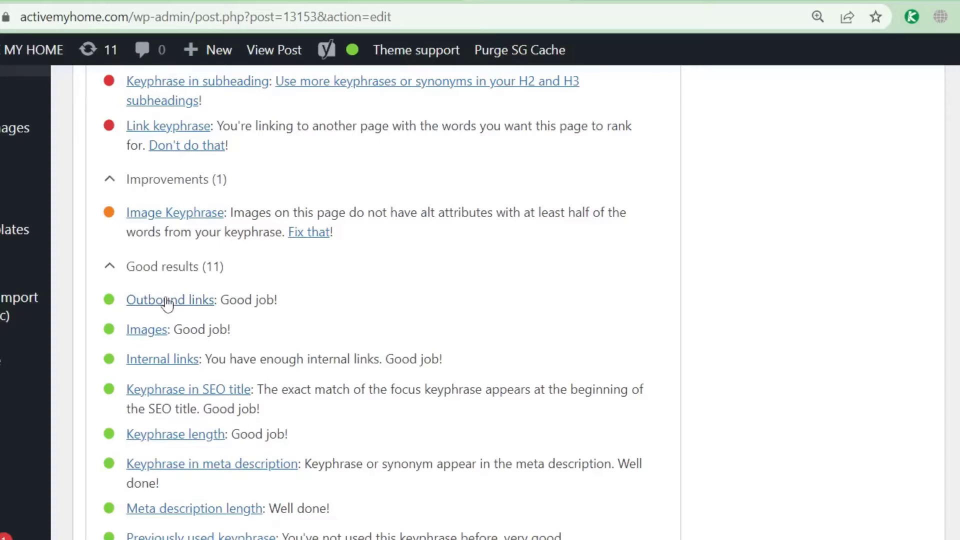
scroll(224, 474, "down", 3)
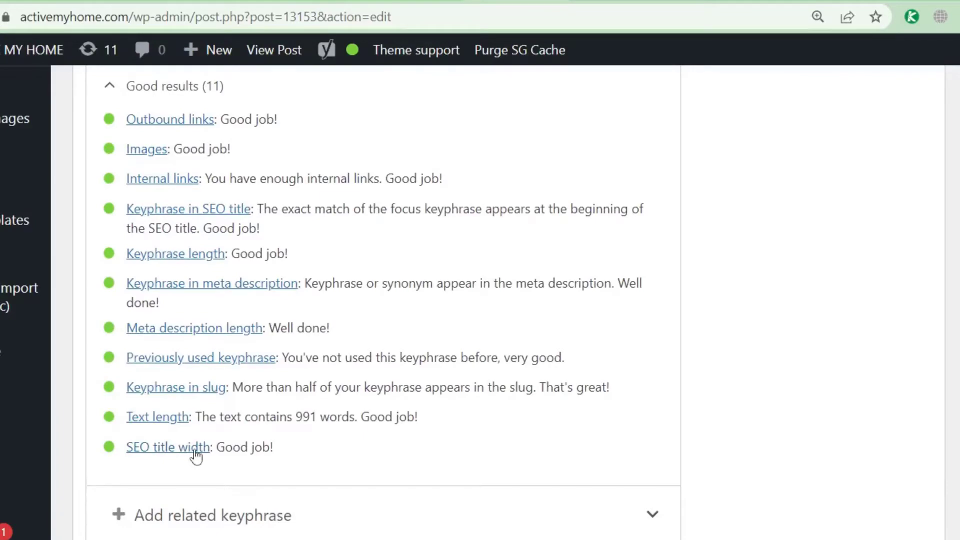
scroll(480, 300, "up", 10)
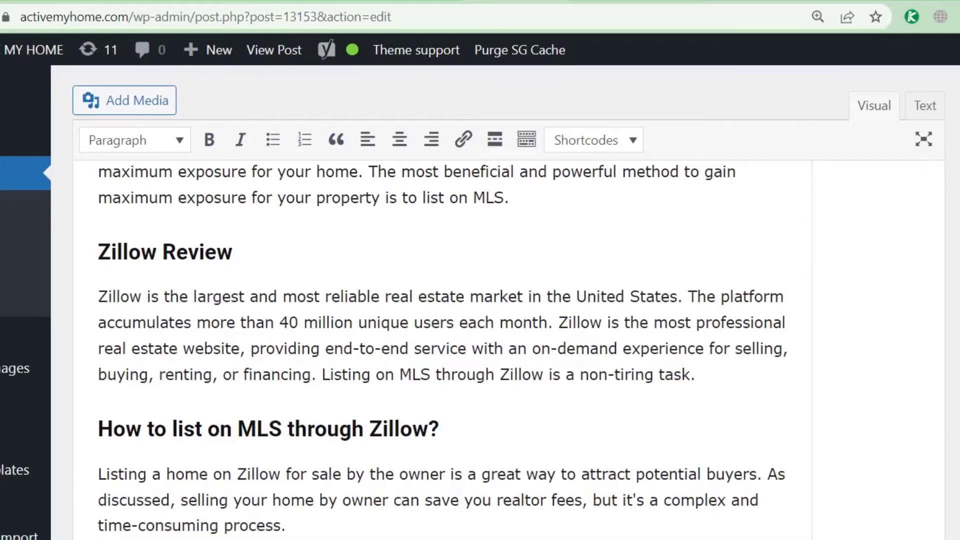
scroll(446, 501, "down", 15)
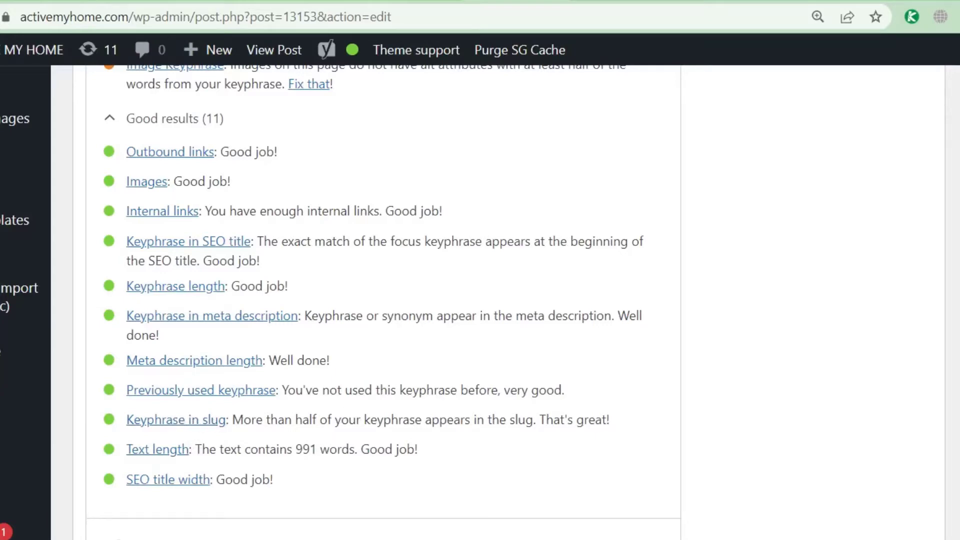
- Check the post title and the meta description against the keyphrase and length checks in the SEO analysis
scroll(379, 350, "up", 20)
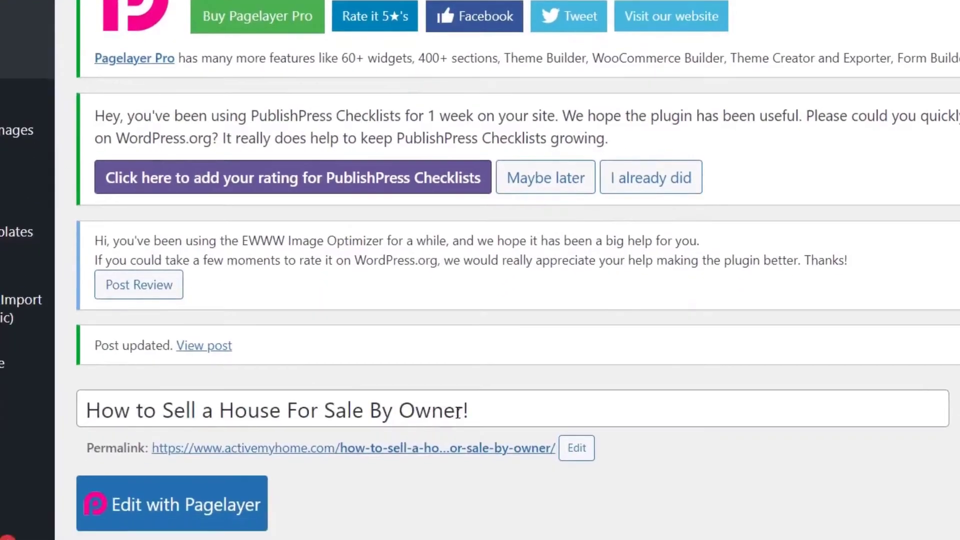
left_click_drag(464, 397, 95, 405)
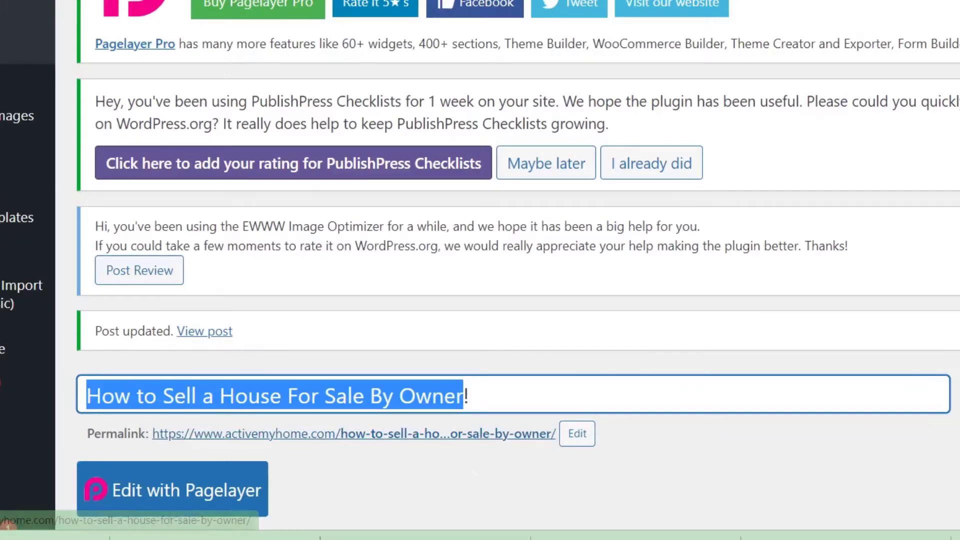
scroll(500, 269, "down", 20)
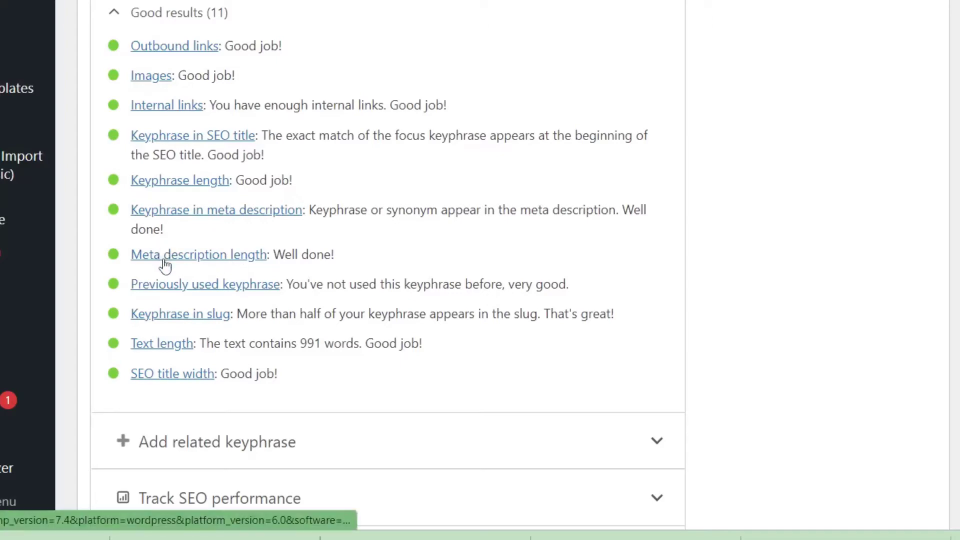
scroll(319, 266, "up", 6)
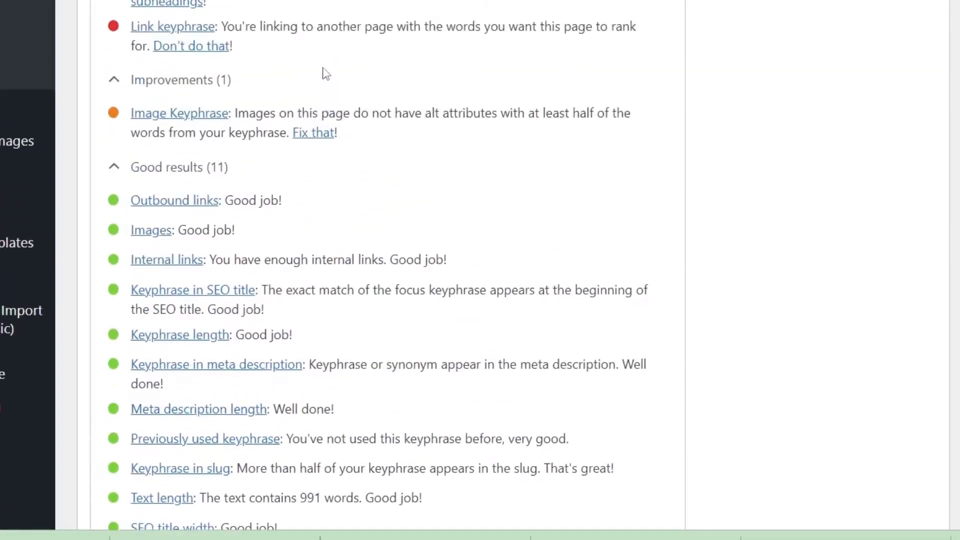
scroll(327, 88, "up", 5)
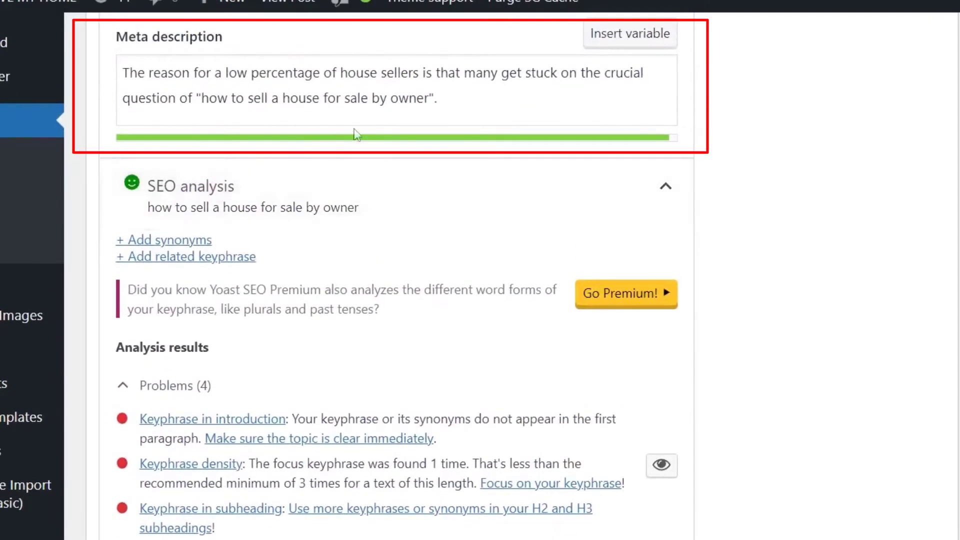
scroll(468, 195, "down", 8)
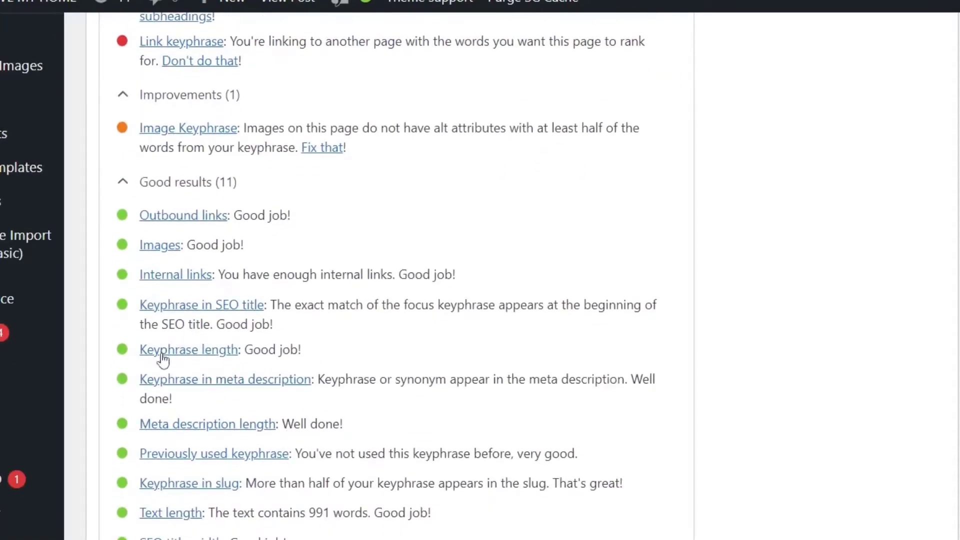
- Check the wording and length of the focus keyphrase, and return to the image keyphrase improvement in the analysis
scroll(223, 356, "up", 8)
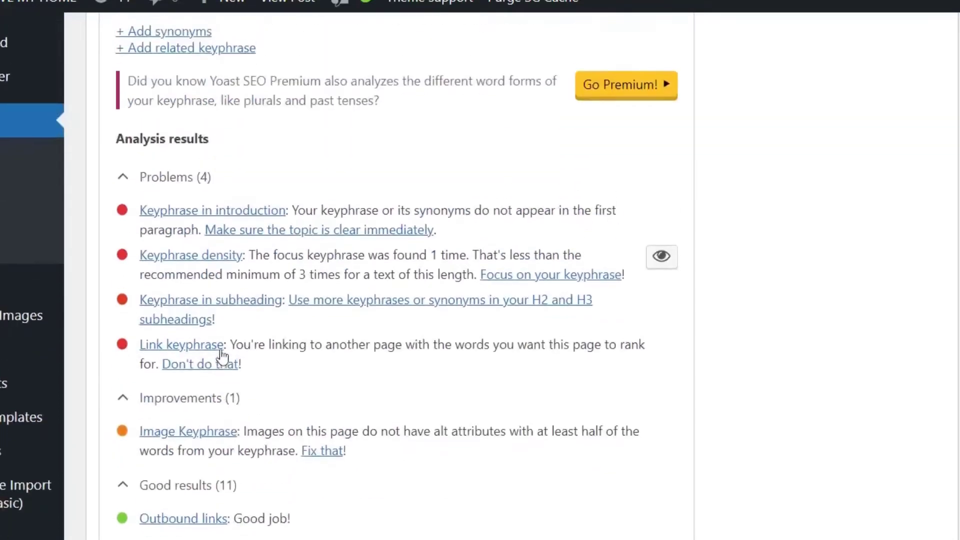
scroll(223, 356, "up", 6)
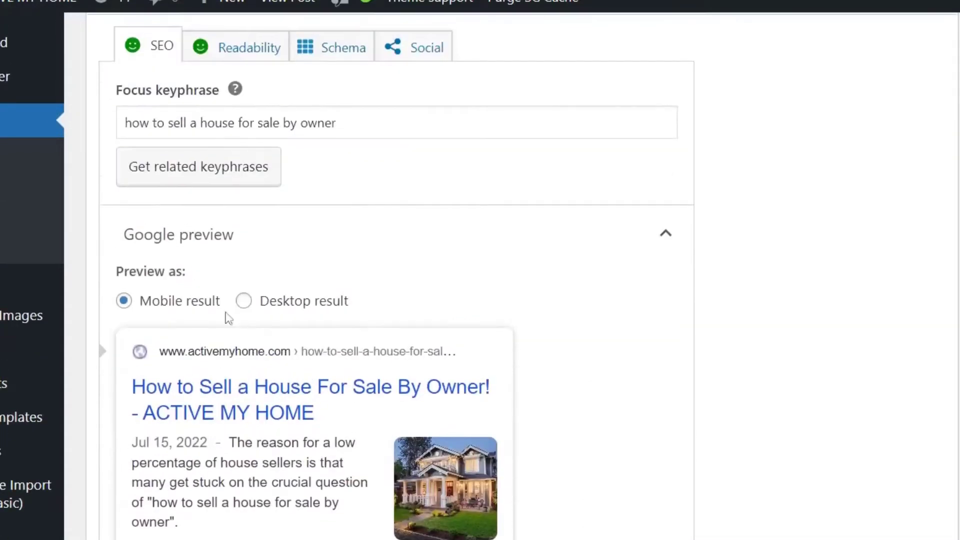
left_click(312, 130)
left_click_drag(336, 125, 123, 126)
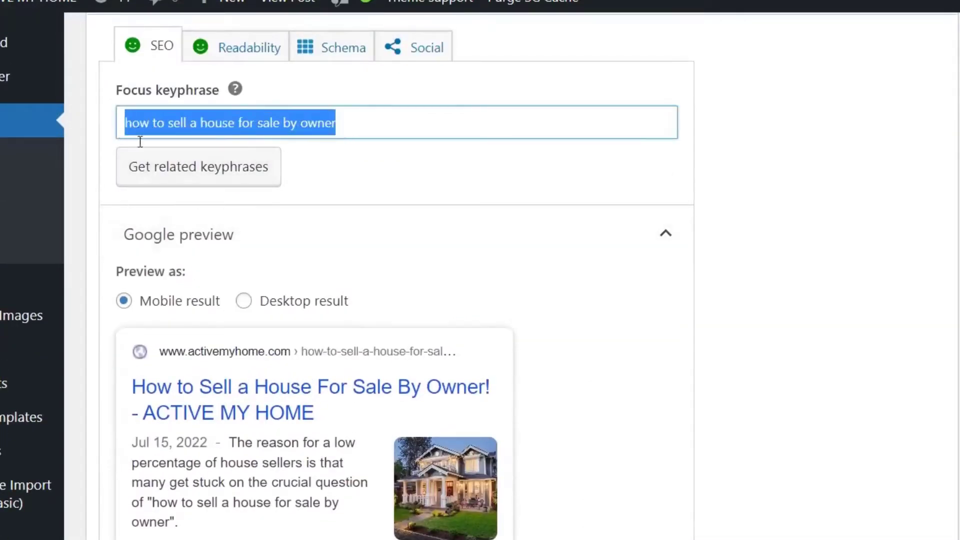
left_click(765, 322)
scroll(815, 383, "down", 15)
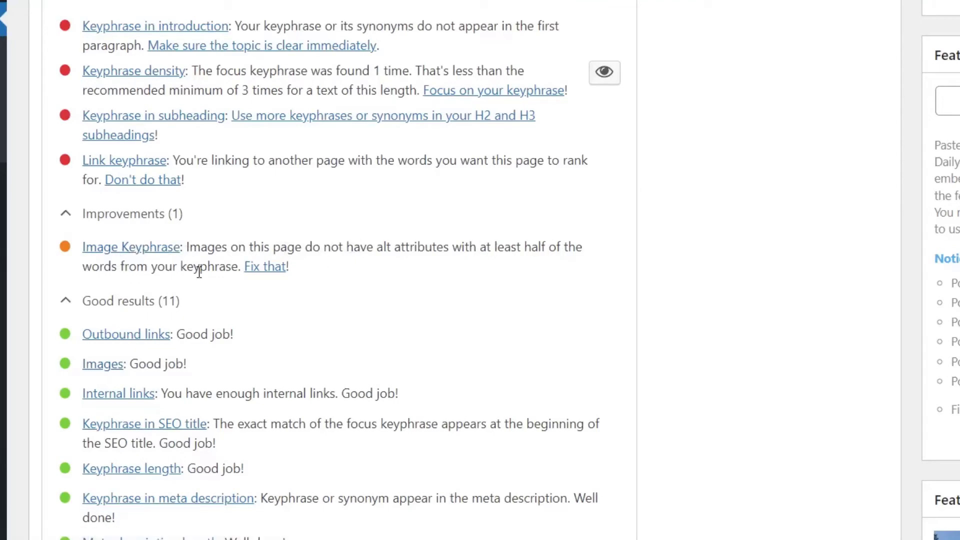
- Replace the featured image's alt text with the copied focus keyphrase "how to sell a house for sale by owner" and set the featured image
scroll(350, 270, "up", 15)
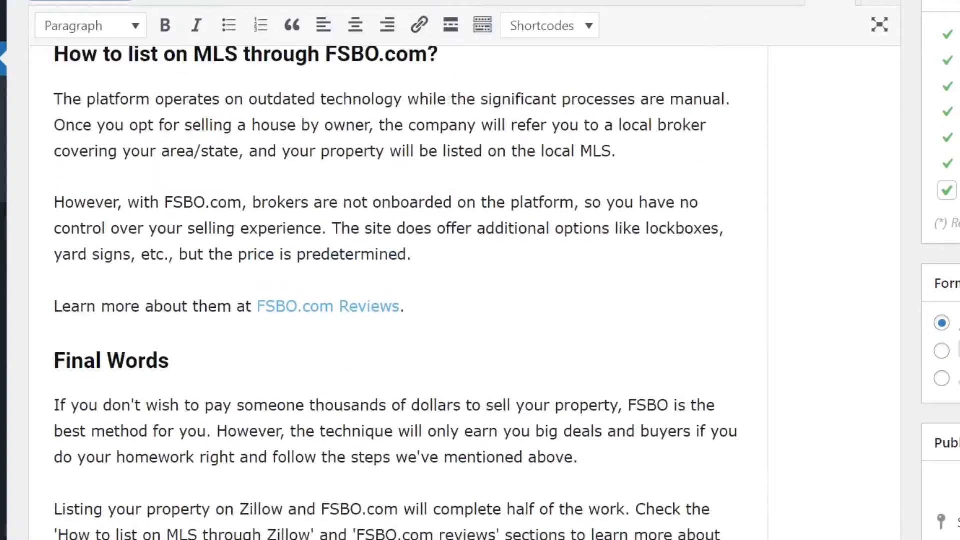
scroll(246, 295, "down", 15)
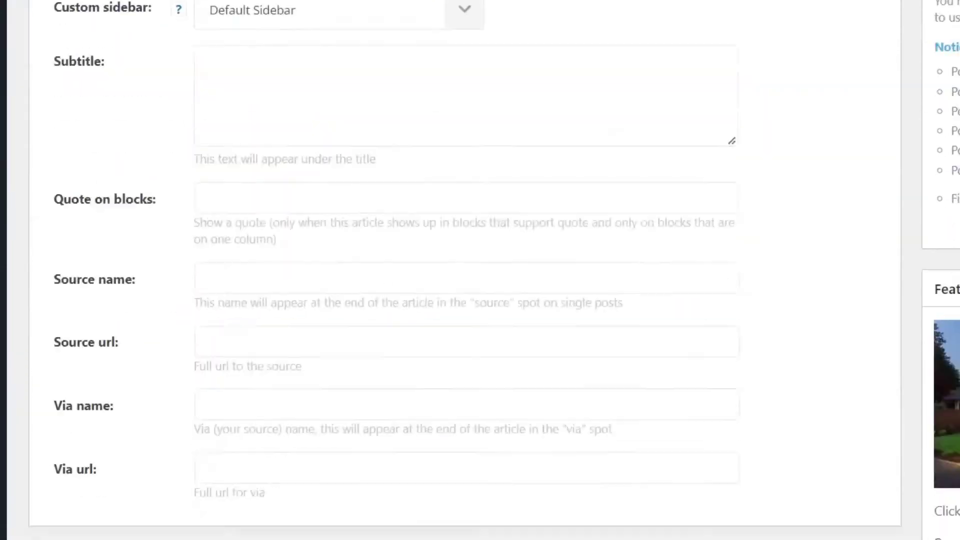
left_click_drag(325, 214, 65, 218)
key("ctrl+c")
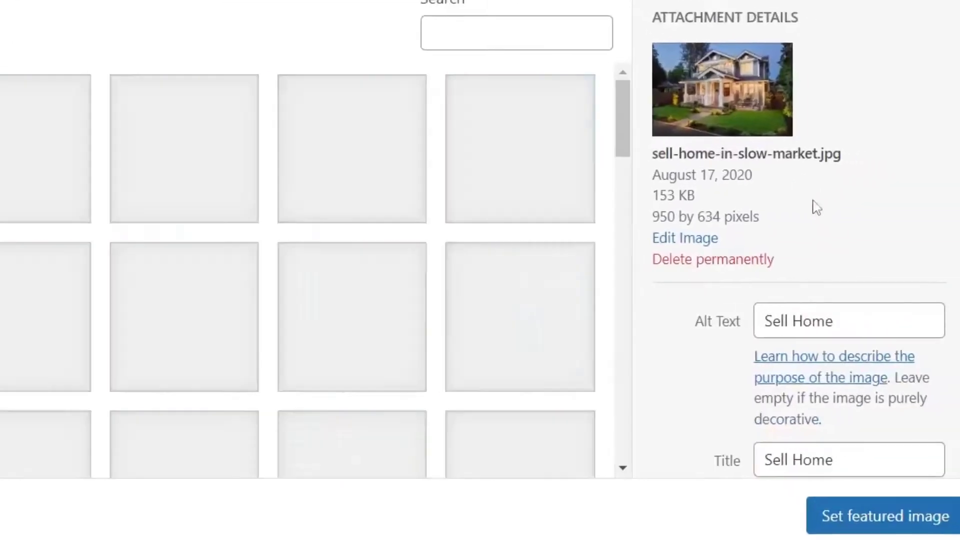
left_click(799, 321)
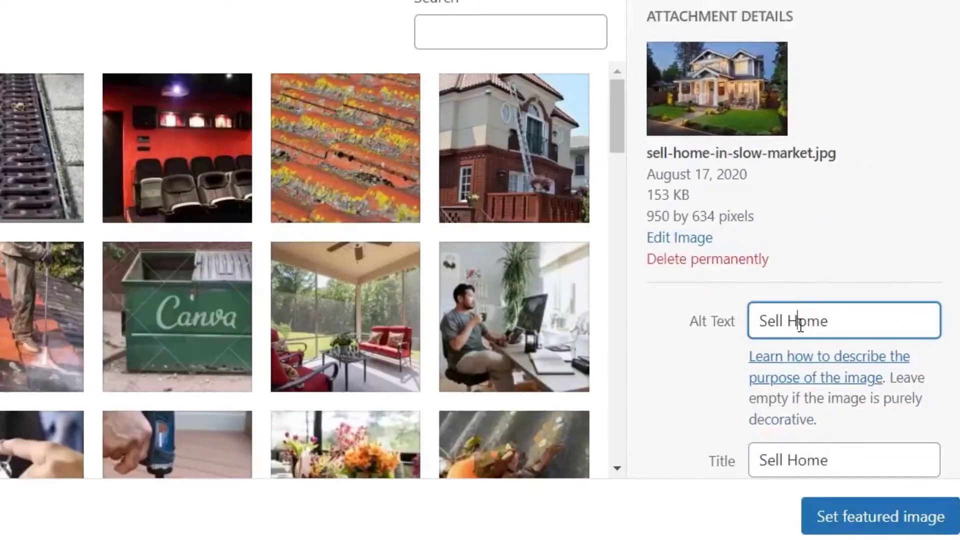
key("ctrl+a")
key("ctrl+v")
left_click(826, 518)
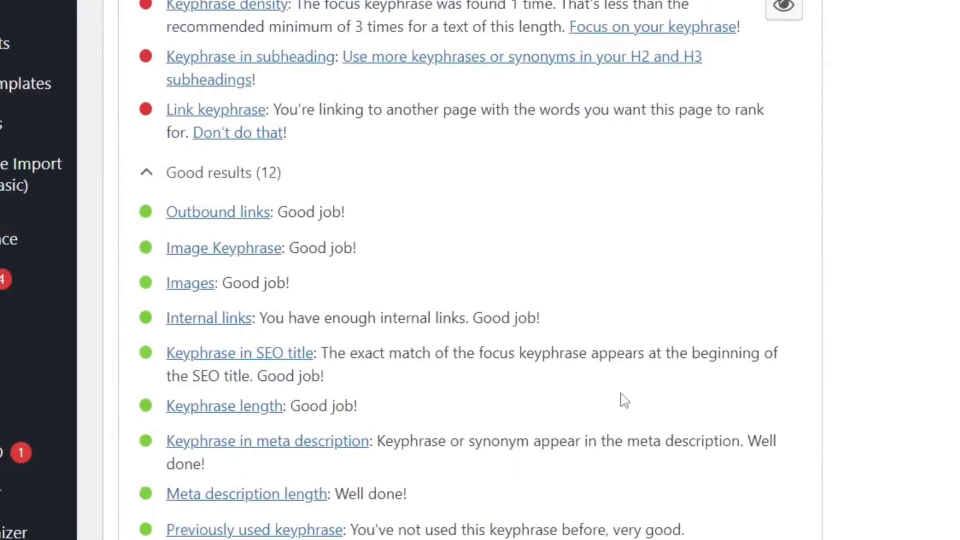
- Review the refreshed SEO analysis, including the image keyphrase check and the remaining keyphrase problems
scroll(624, 399, "up", 2)
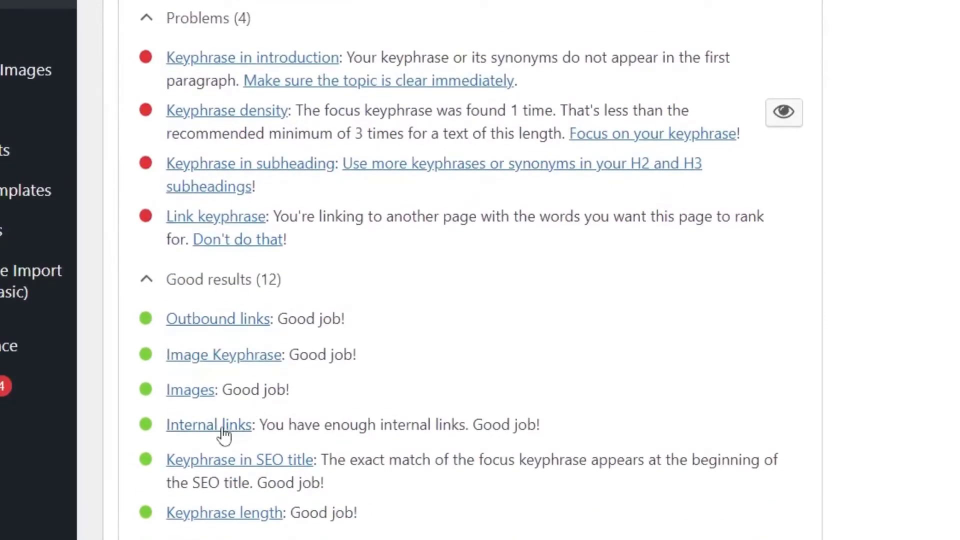
scroll(223, 435, "down", 4)
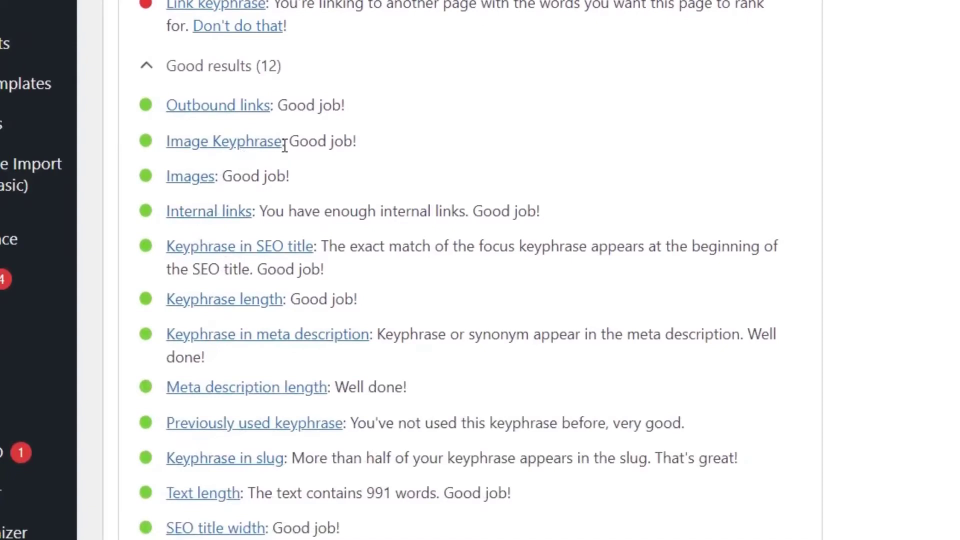
scroll(210, 155, "up", 3)
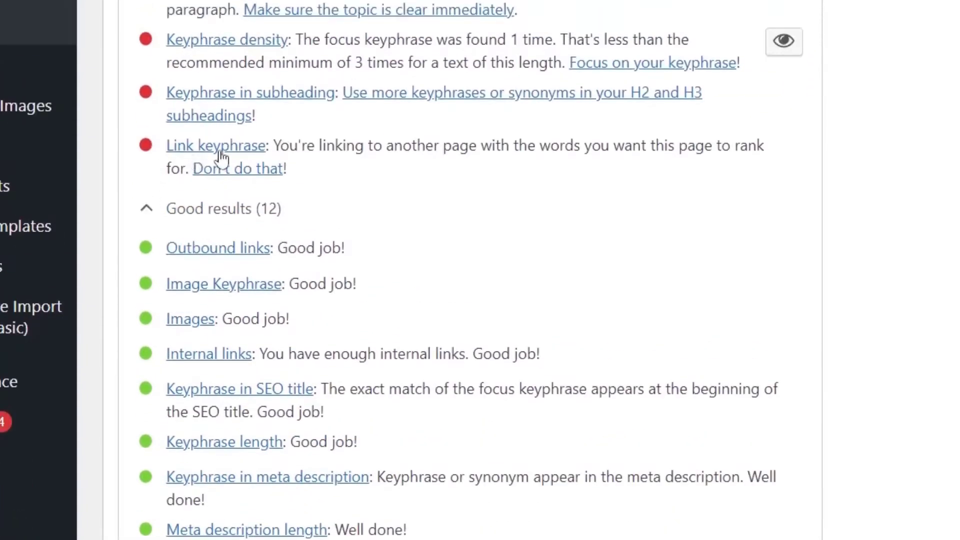
scroll(348, 152, "up", 2)
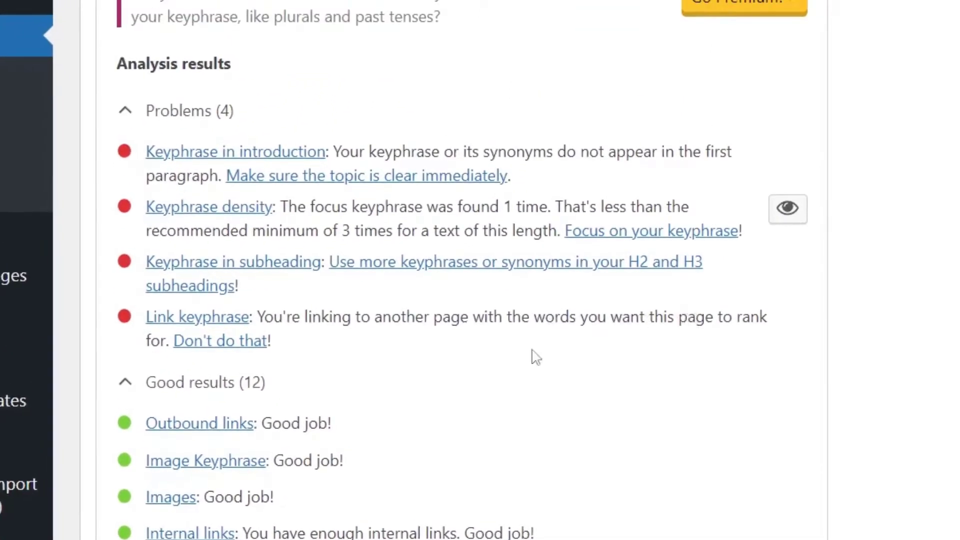
scroll(234, 360, "up", 3)
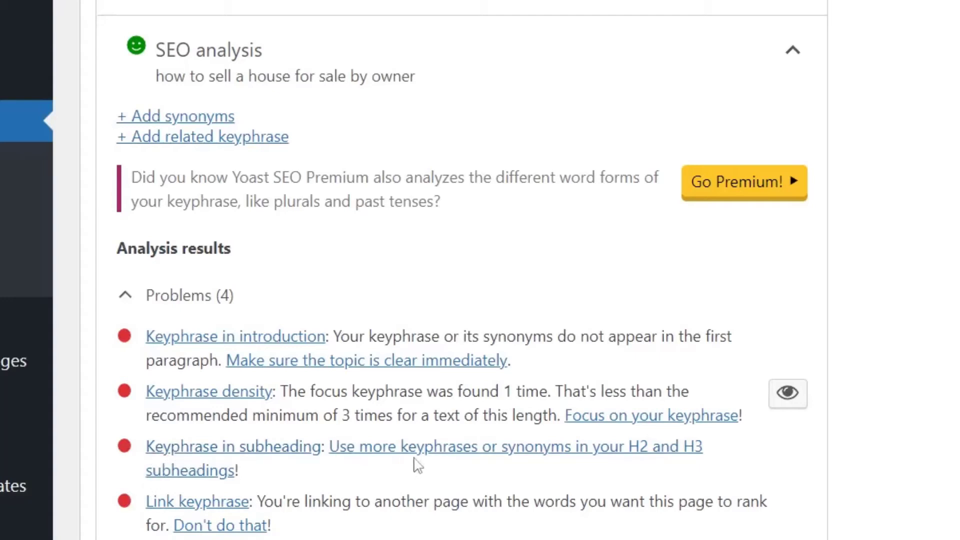
- Inspect the article's introduction and subheadings for use of the focus keyphrase
scroll(500, 270, "up", 15)
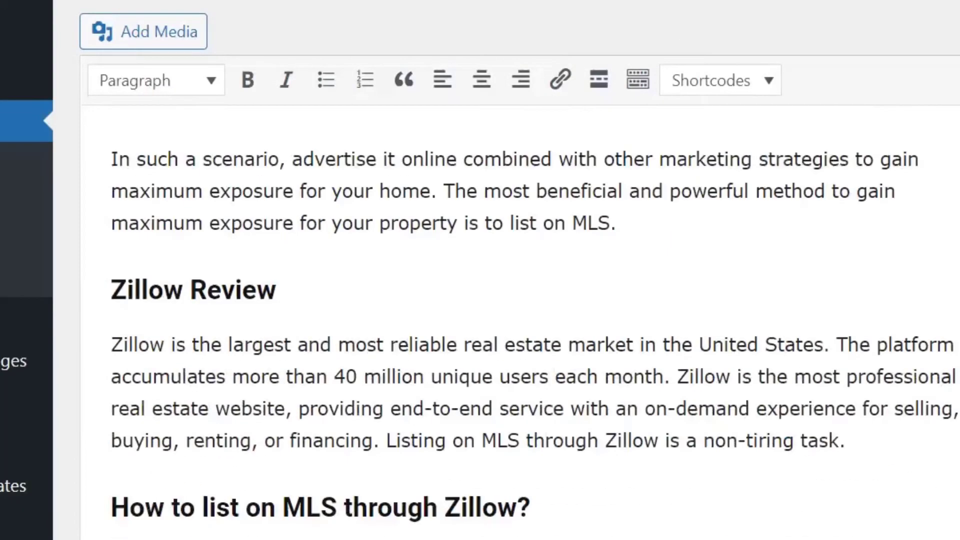
scroll(535, 325, "up", 10)
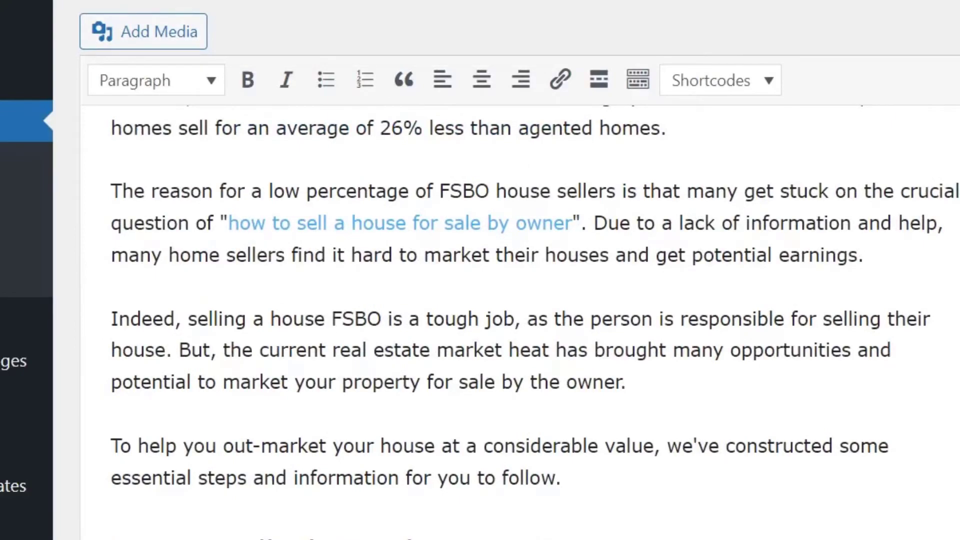
left_click_drag(564, 533, 111, 534)
scroll(500, 319, "down", 10)
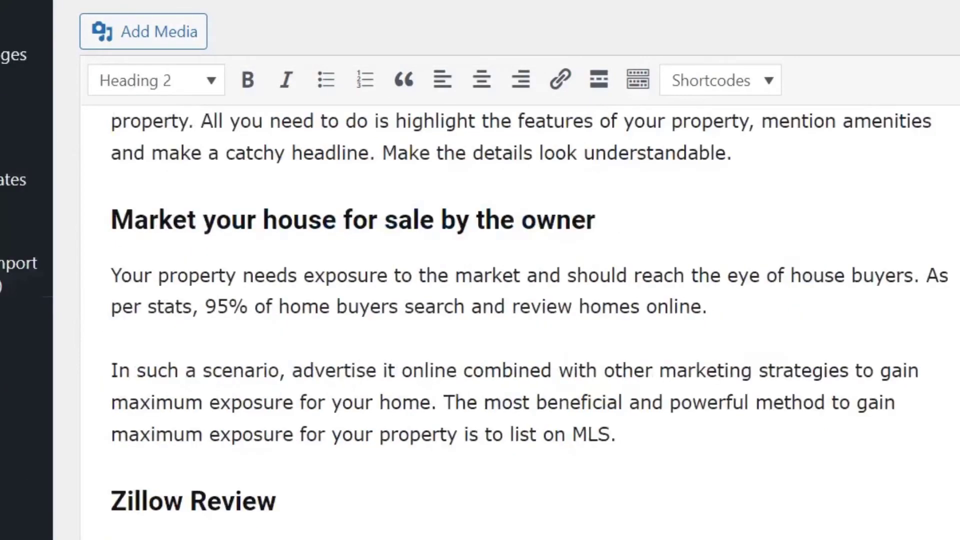
- Undo the replacement of the subheading above the FSBO definition with the focus keyphrase, and clear the text selection
scroll(307, 462, "up", 10)
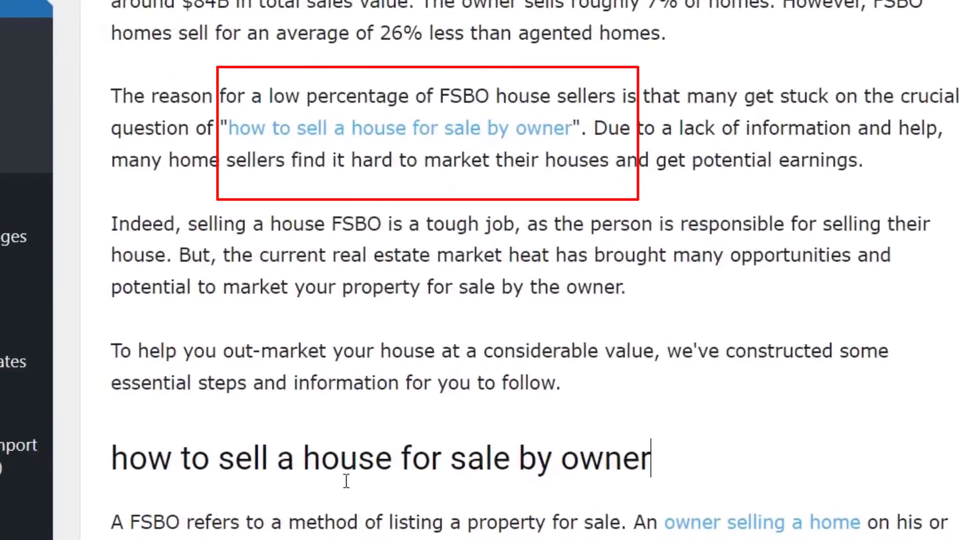
key("ctrl+z")
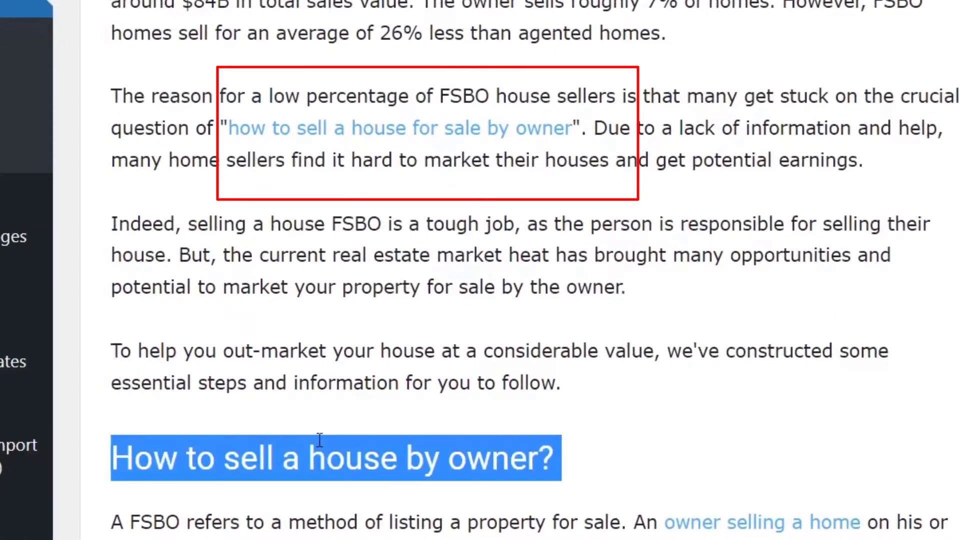
left_click(344, 459)
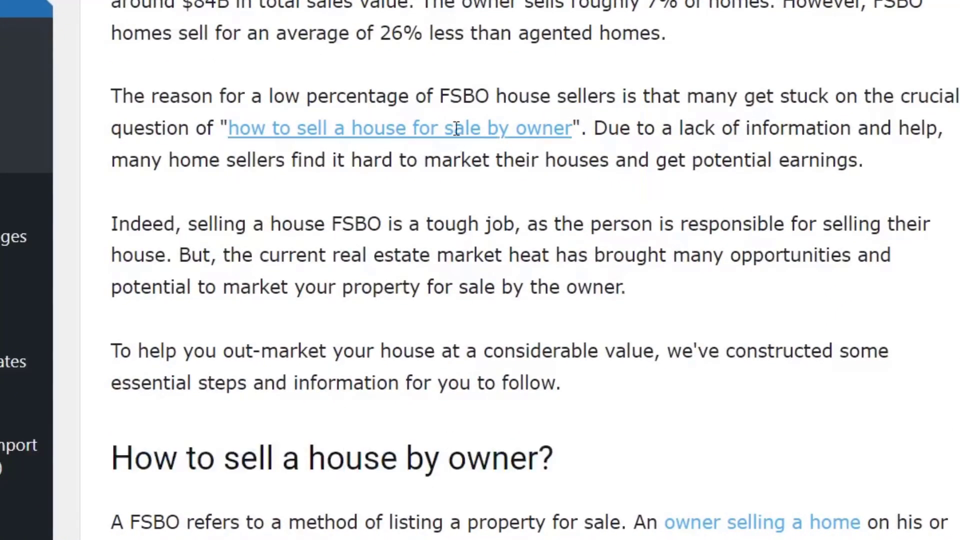
- Review the keyphrase problems in the SEO analysis, including introduction, density, subheading and link keyphrase
scroll(480, 269, "down", 20)
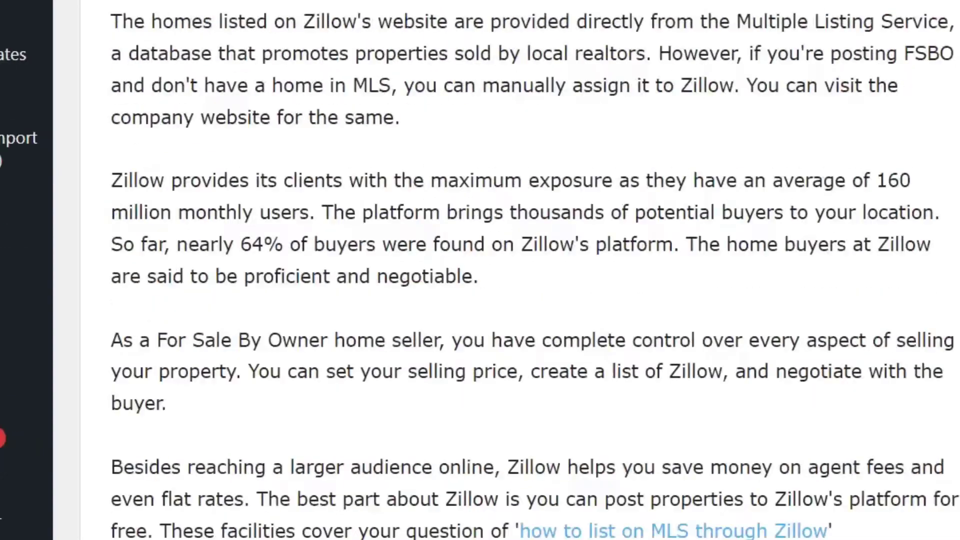
scroll(479, 270, "down", 15)
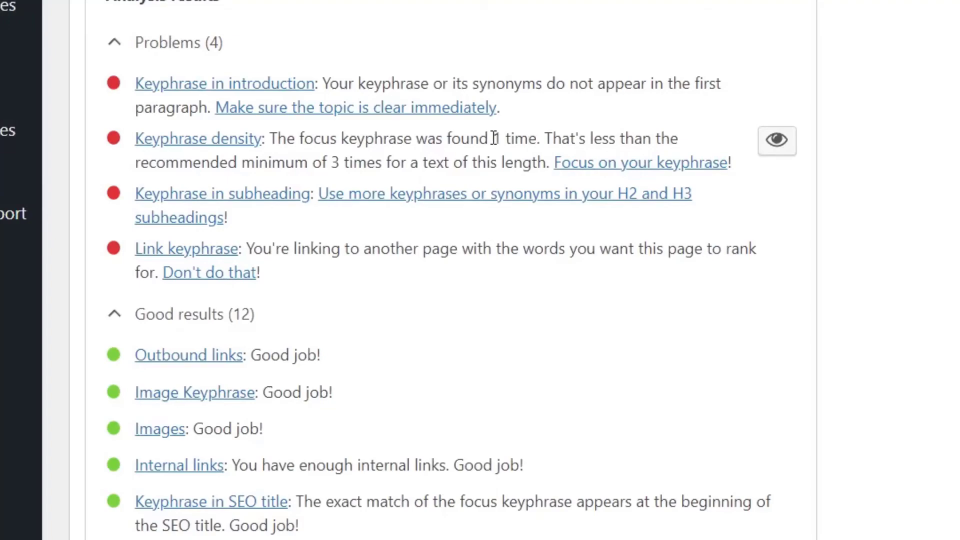
scroll(494, 138, "up", 10)
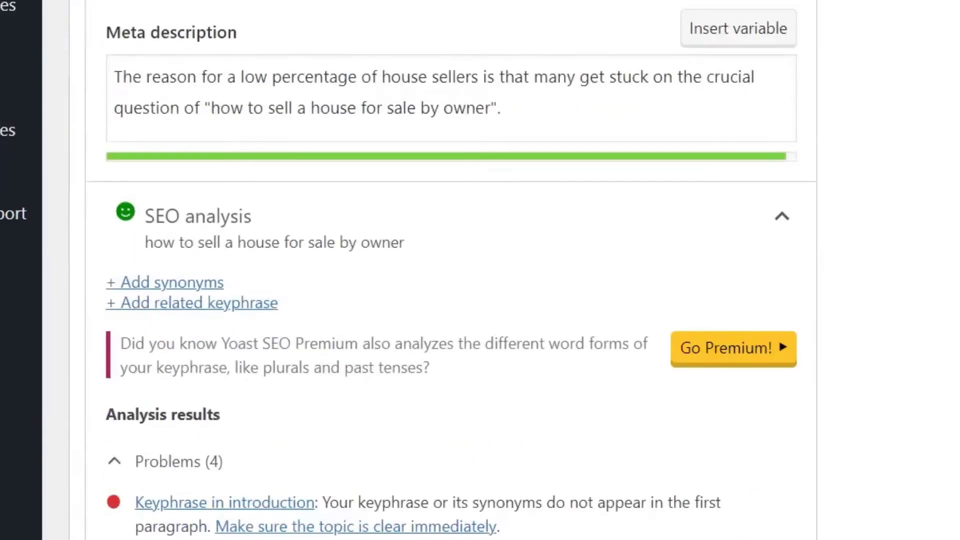
scroll(83, 272, "down", 3)
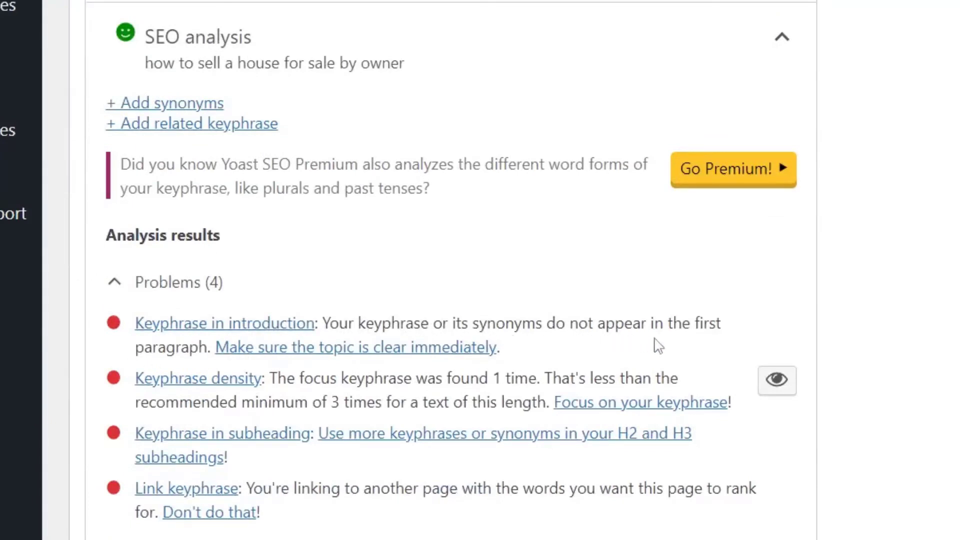
- Merge the second paragraph, containing the focus keyphrase, into the opening paragraph that starts with "Reports state"
scroll(450, 300, "up", 15)
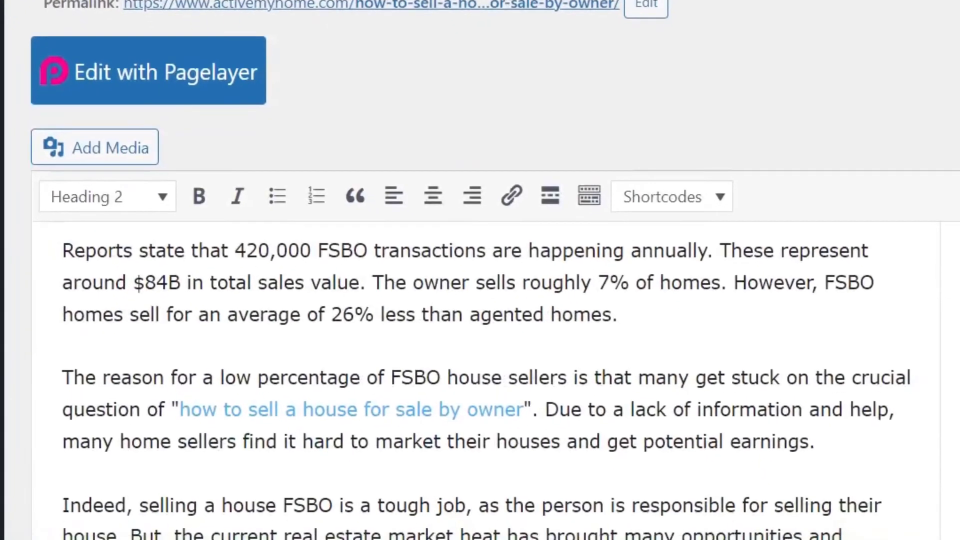
left_click_drag(696, 303, 60, 236)
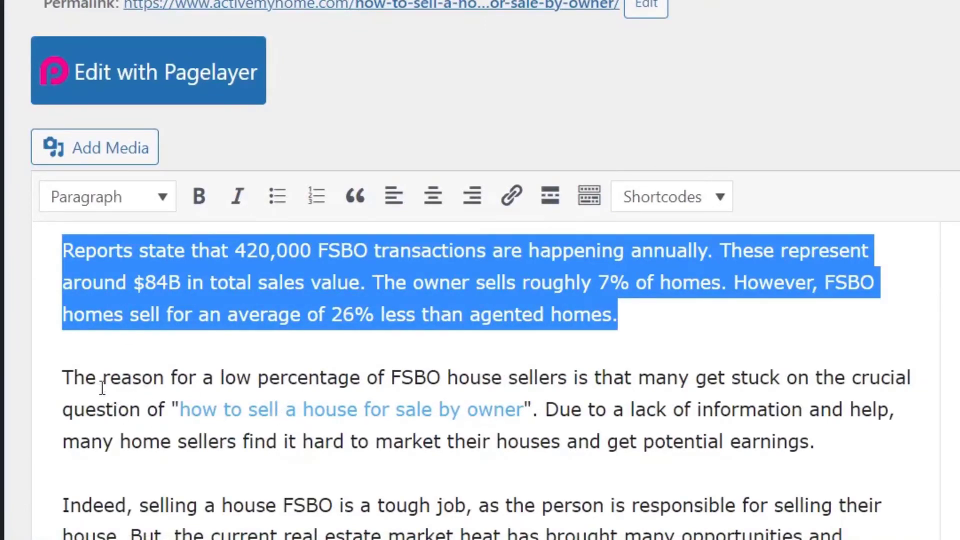
left_click(58, 379)
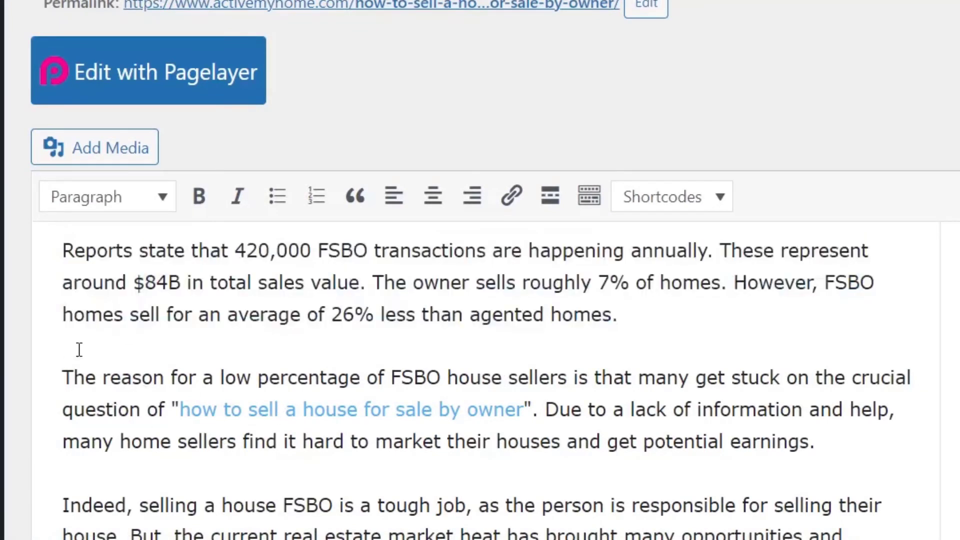
key("BackSpace")
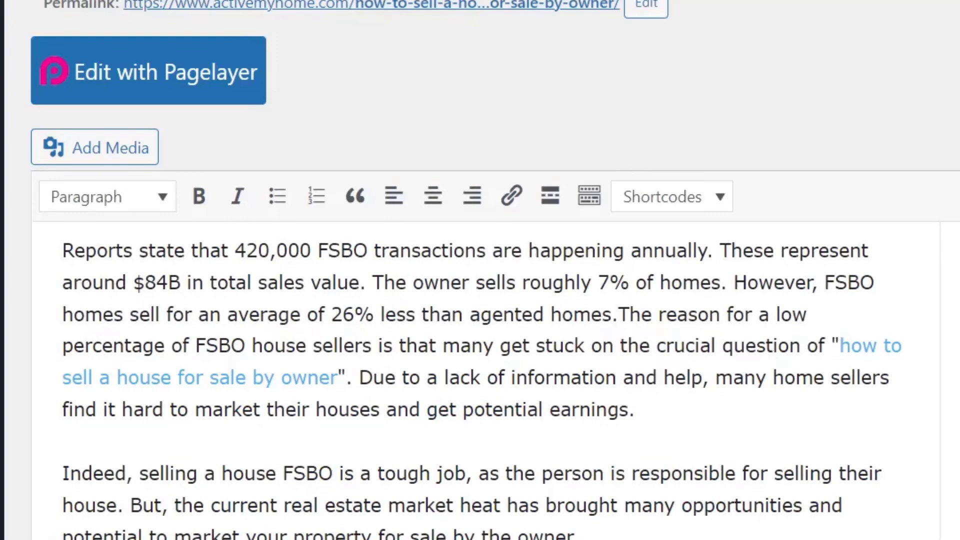
- Check the updated SEO analysis for the keyphrase in introduction result and go through the remaining problems and good results
scroll(480, 270, "down", 20)
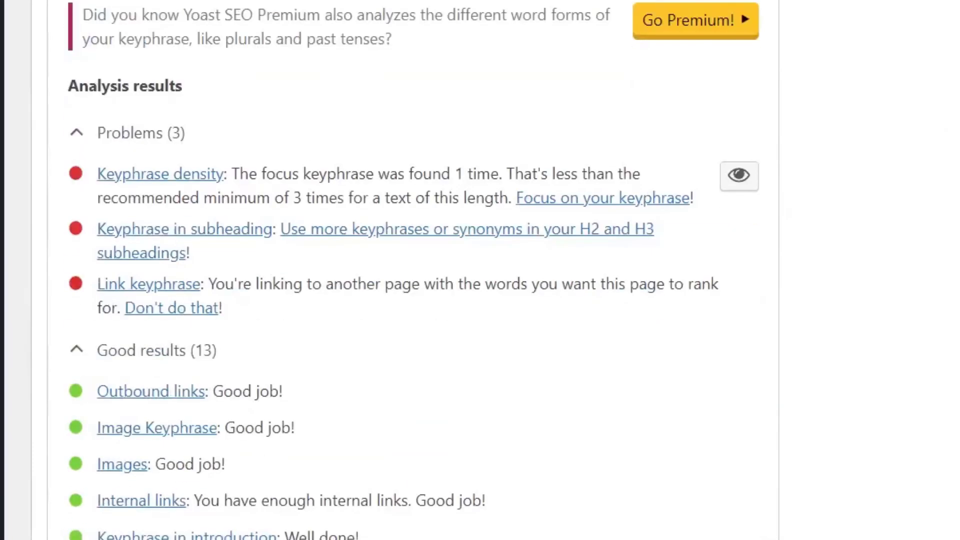
scroll(219, 380, "down", 5)
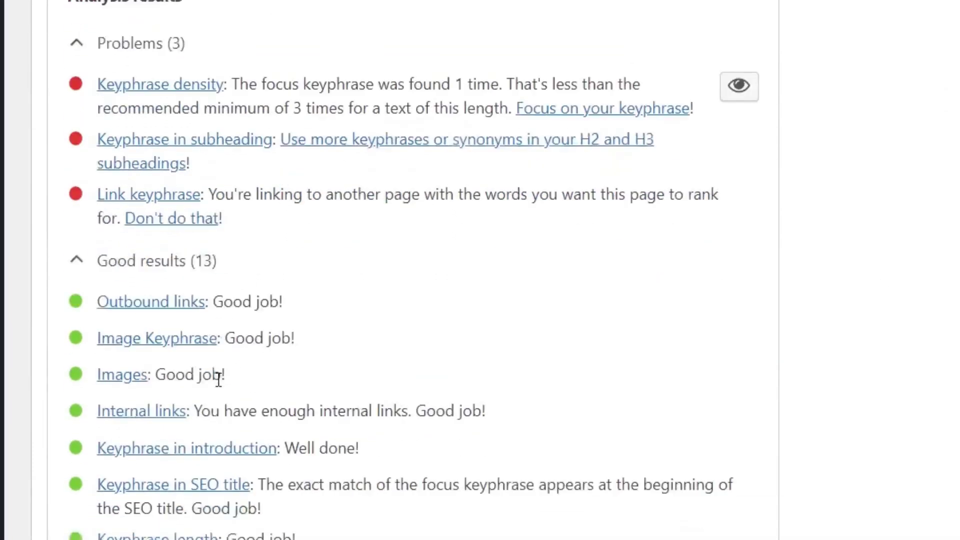
scroll(222, 424, "down", 3)
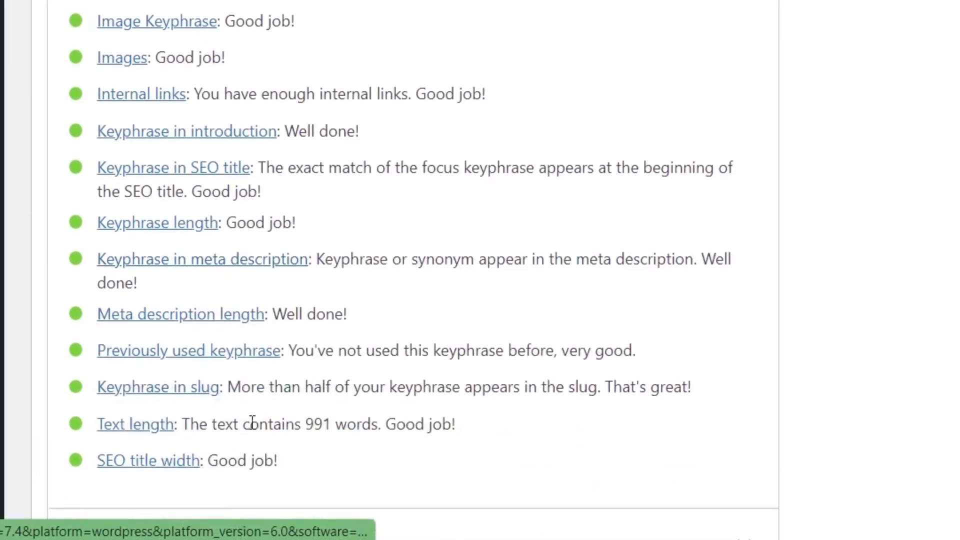
scroll(253, 370, "up", 1)
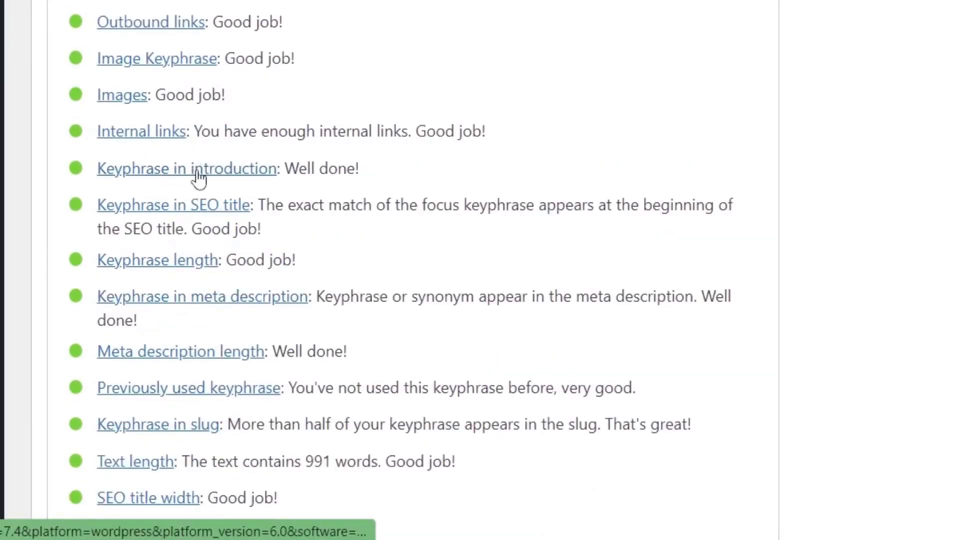
scroll(334, 206, "up", 2)
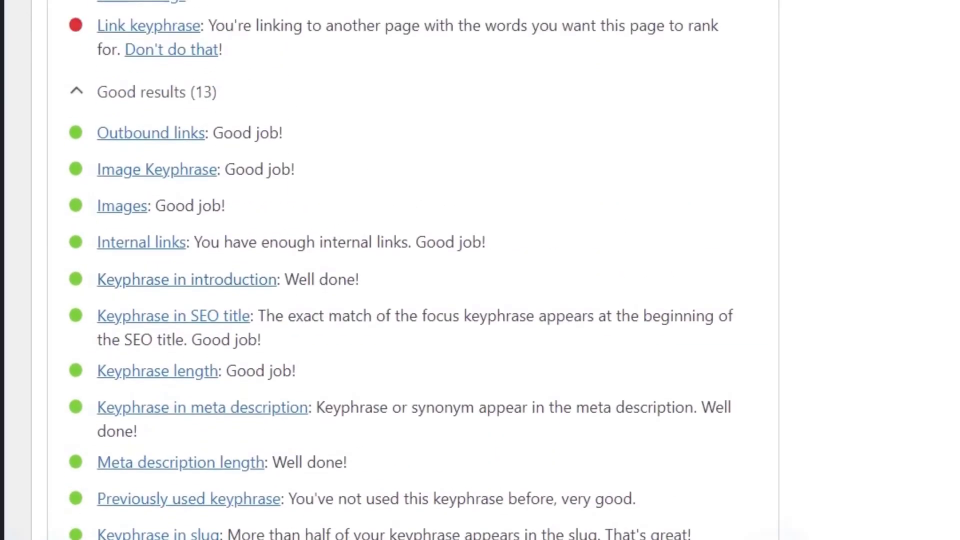